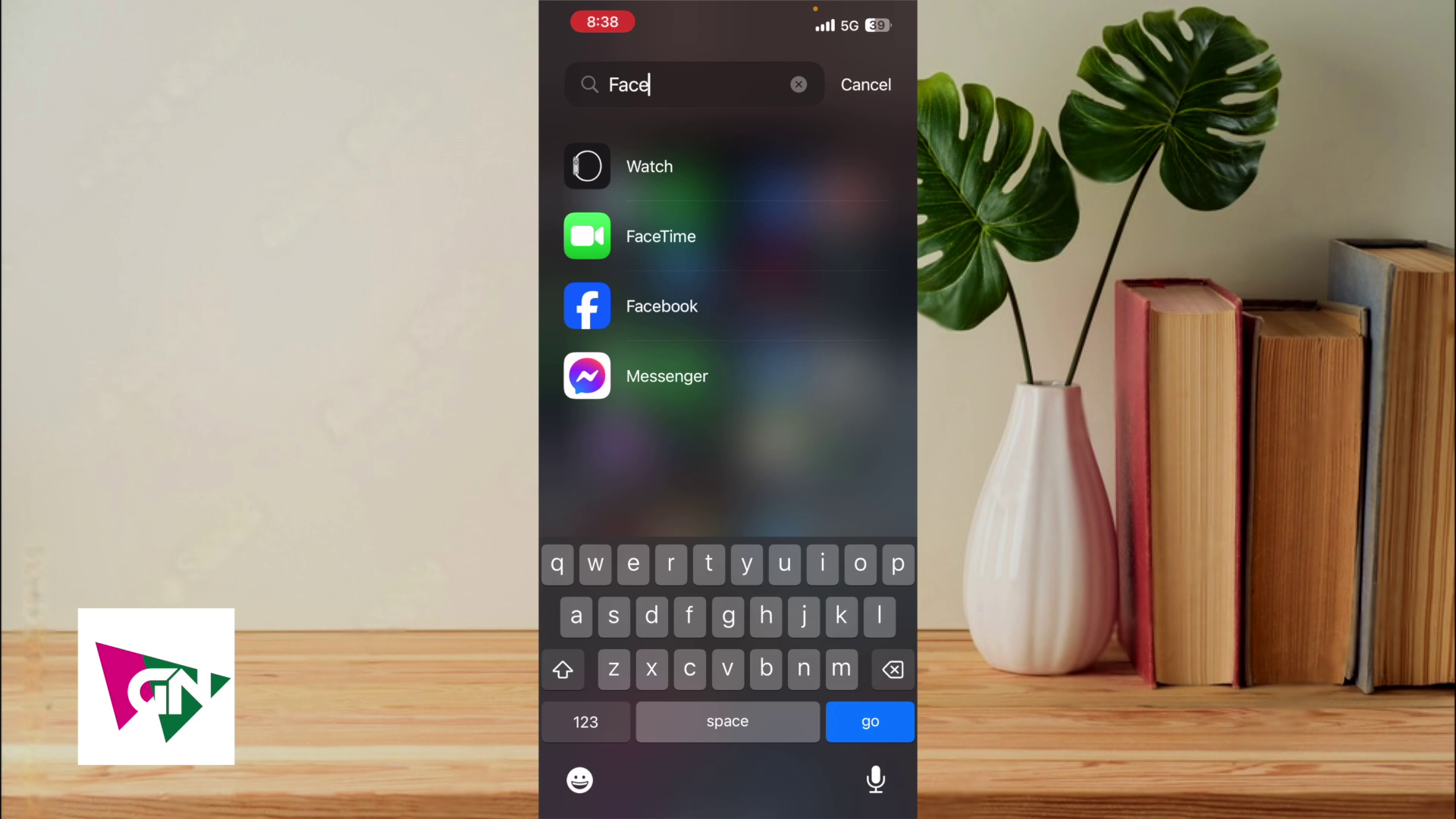
Launch Facebook from the Spotlight search results for "Face"
left_click(662, 307)
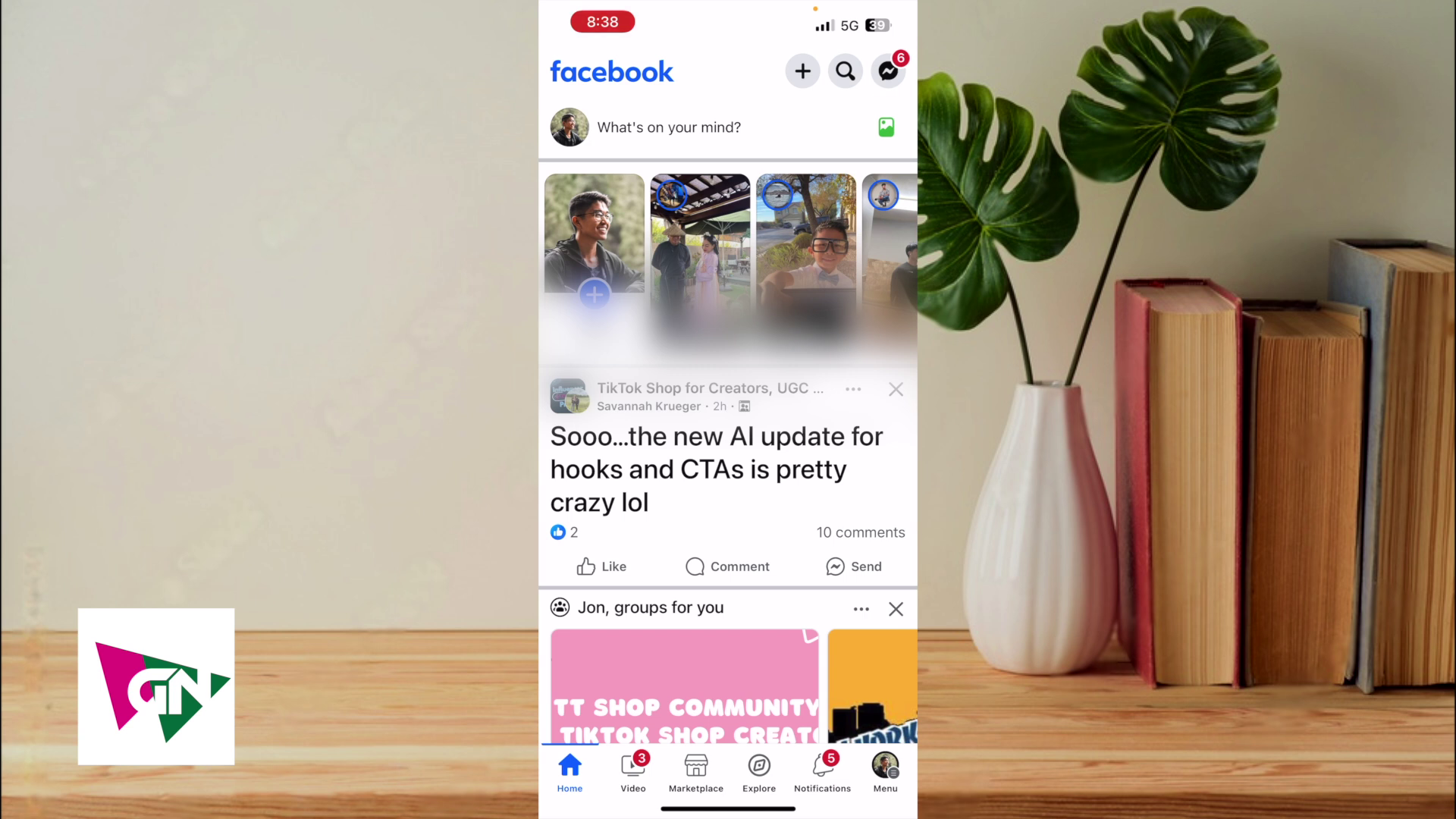
Switch from the news feed to the Facebook Menu page
left_click(885, 773)
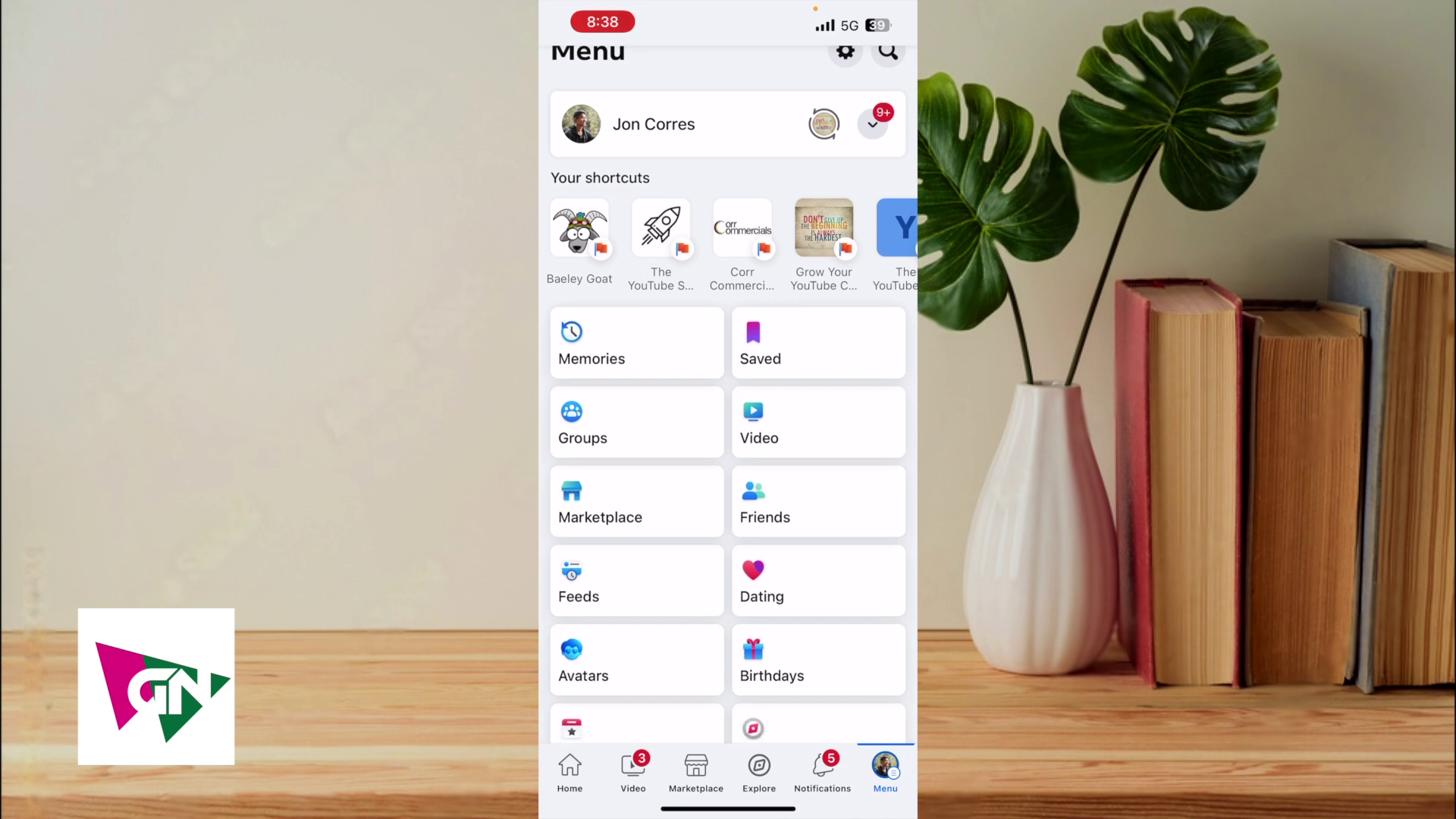
scroll(728, 455, "down", 1)
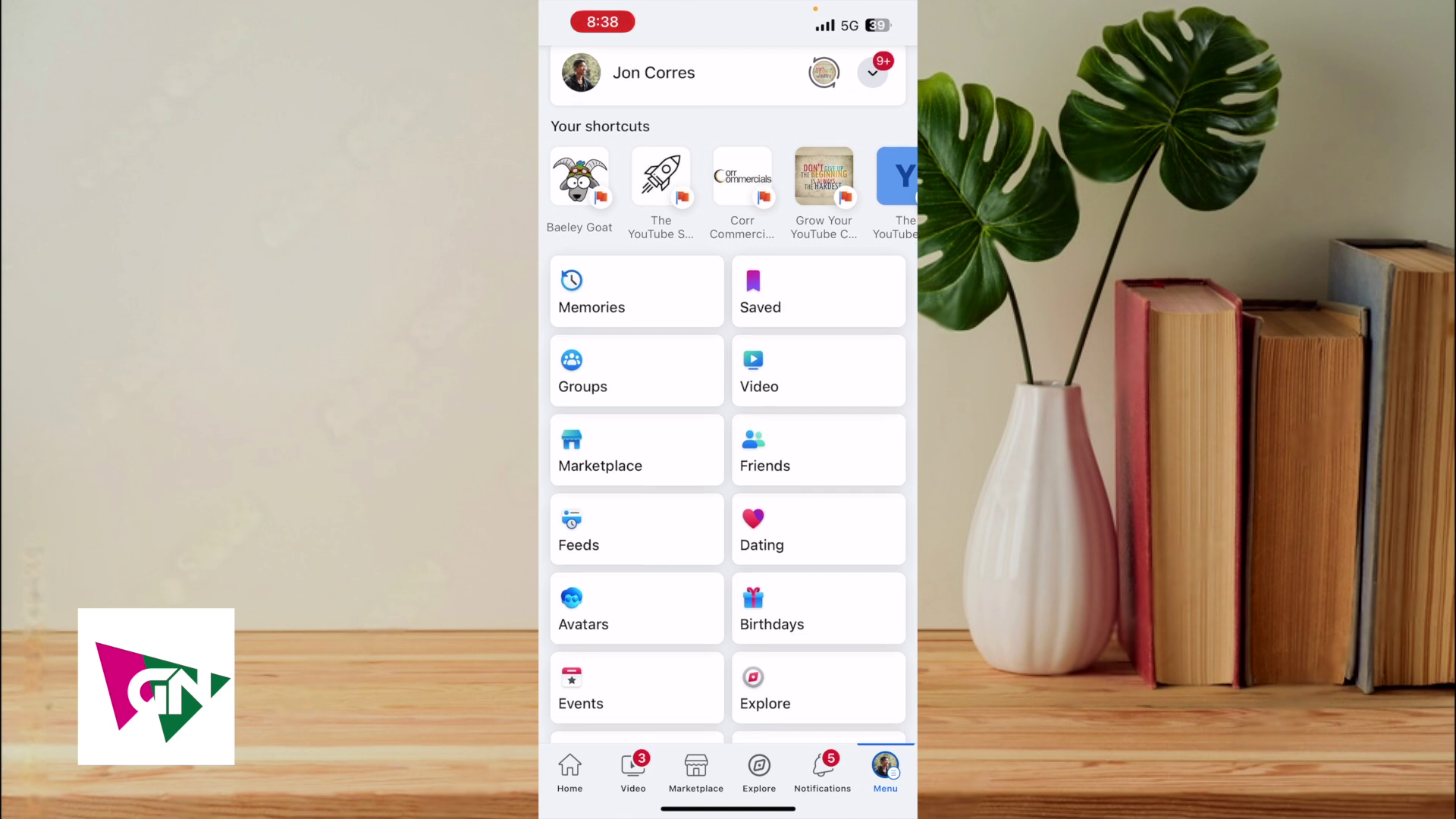
scroll(728, 455, "down", 2)
scroll(728, 455, "down", 1)
scroll(729, 455, "down", 1)
scroll(728, 456, "down", 1)
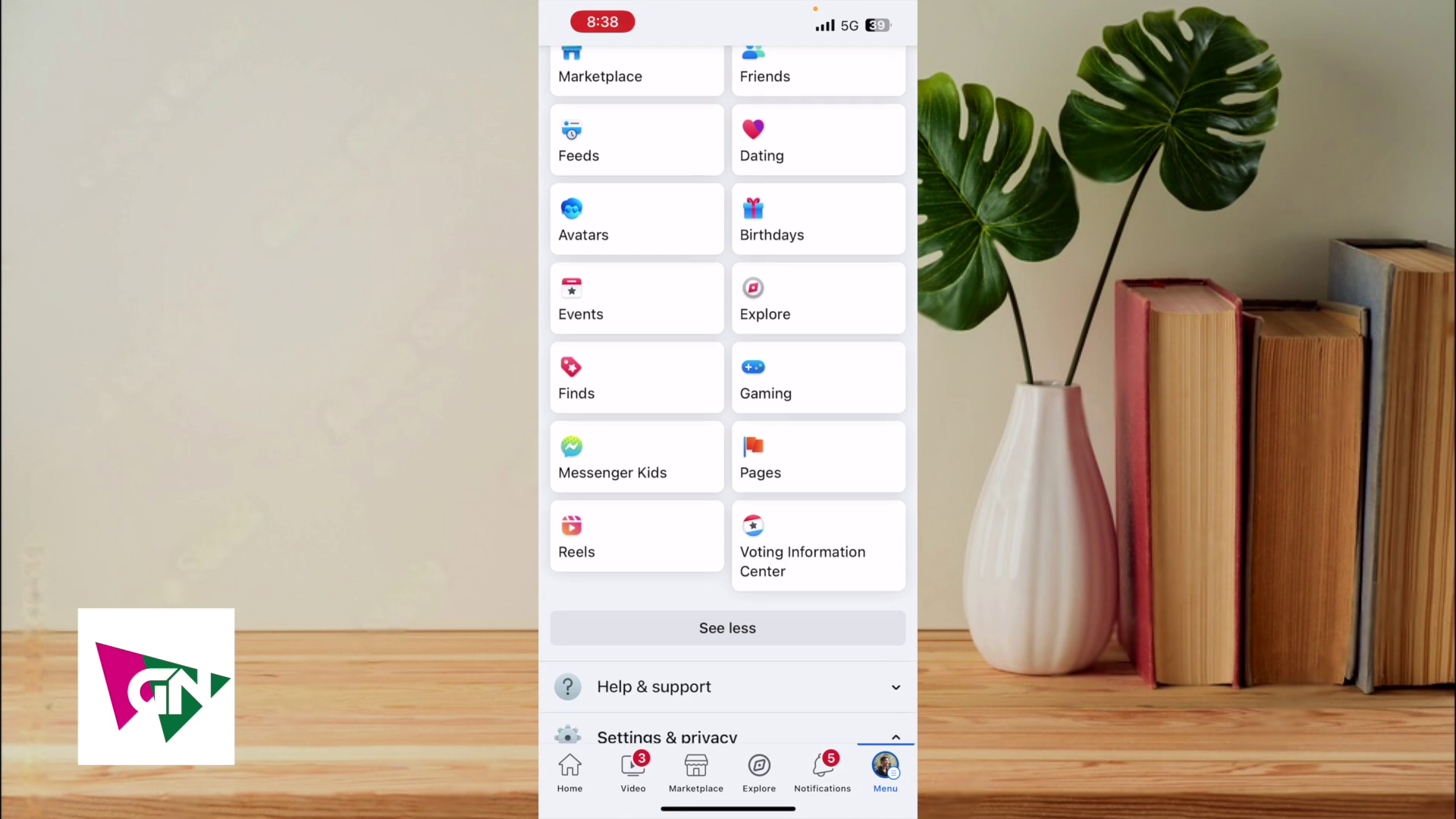
left_click(726, 628)
scroll(728, 455, "up", 3)
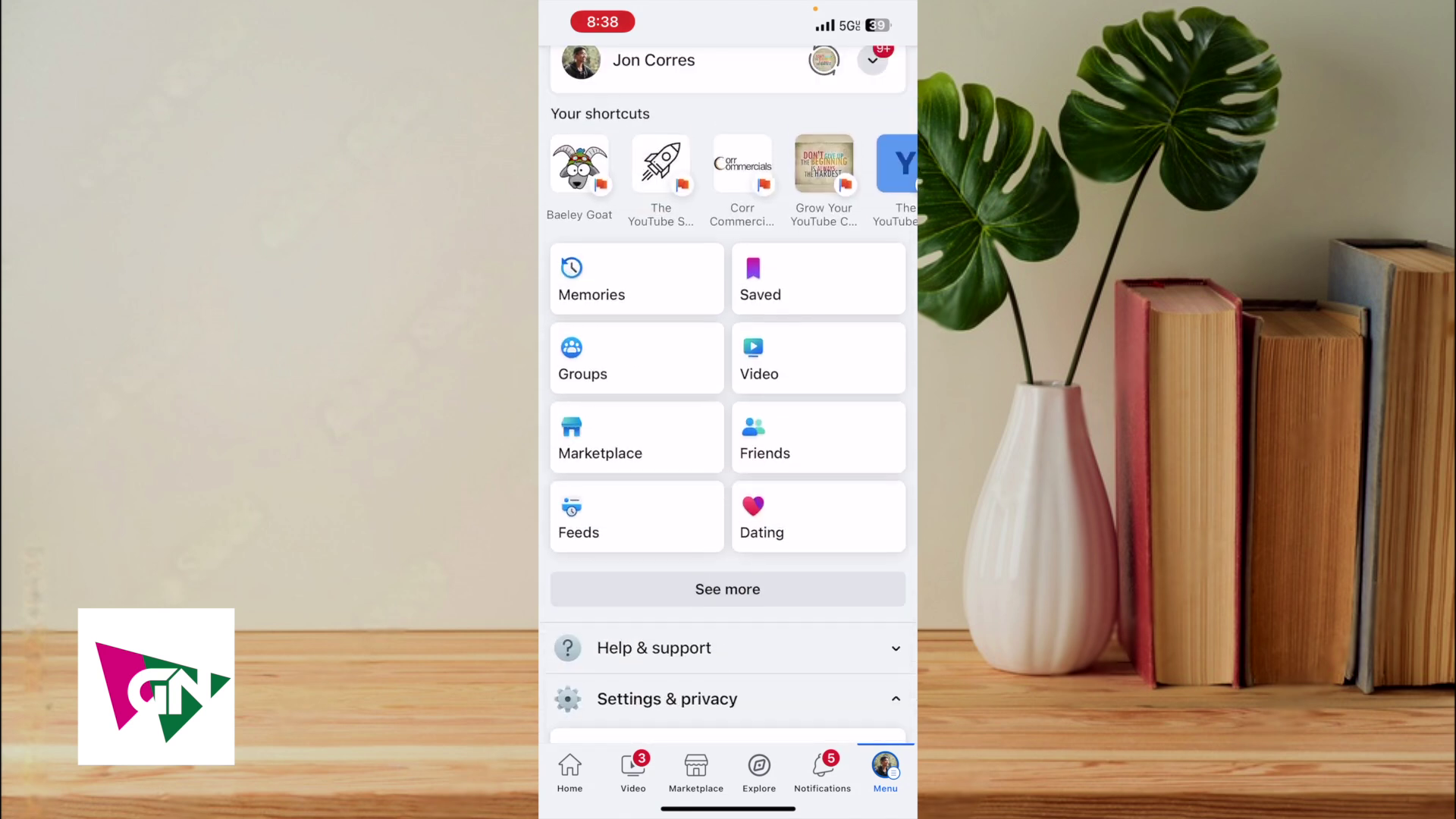
left_click(727, 588)
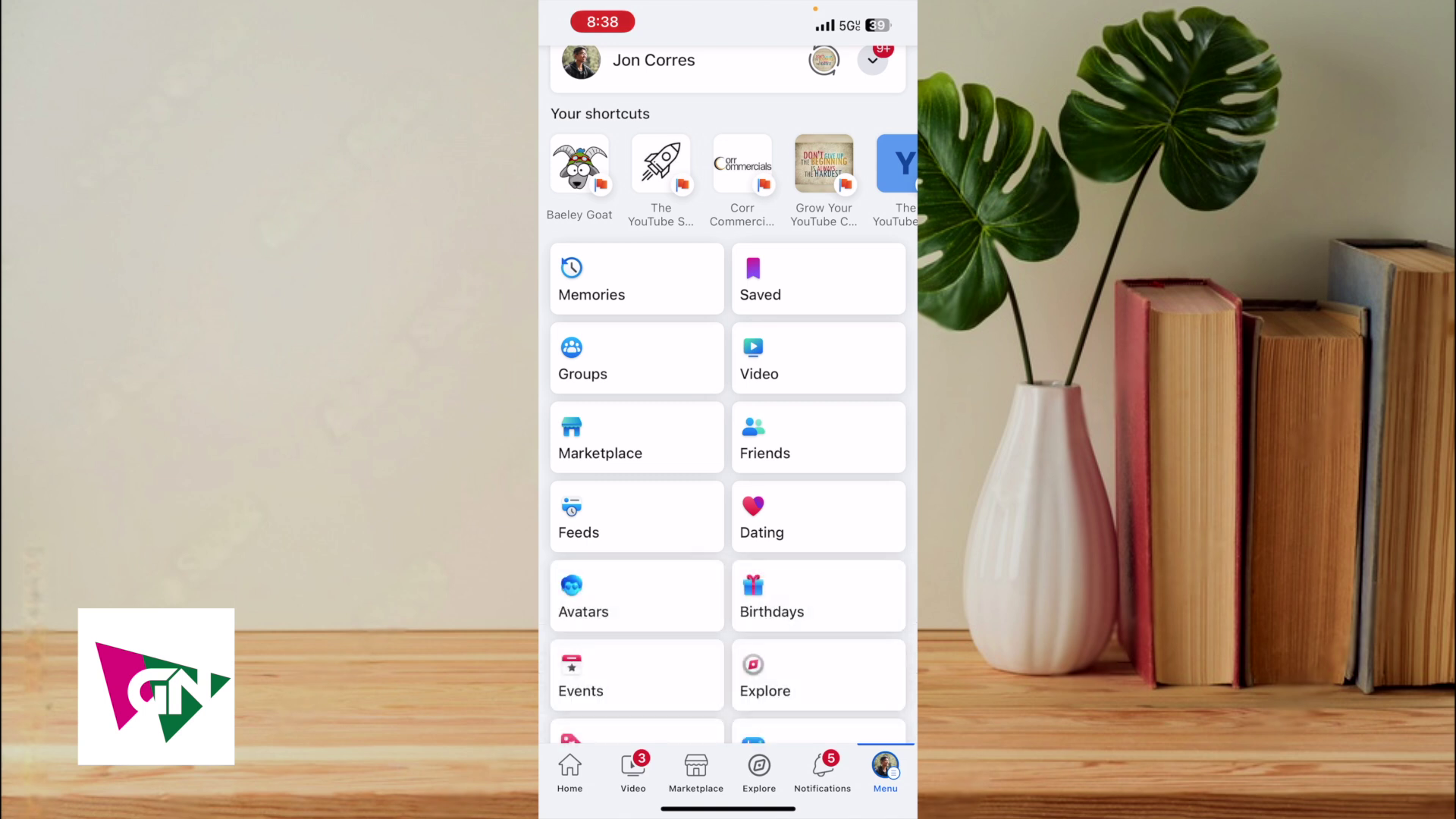
scroll(728, 455, "down", 1)
scroll(728, 456, "down", 2)
scroll(729, 455, "down", 2)
scroll(729, 455, "down", 1)
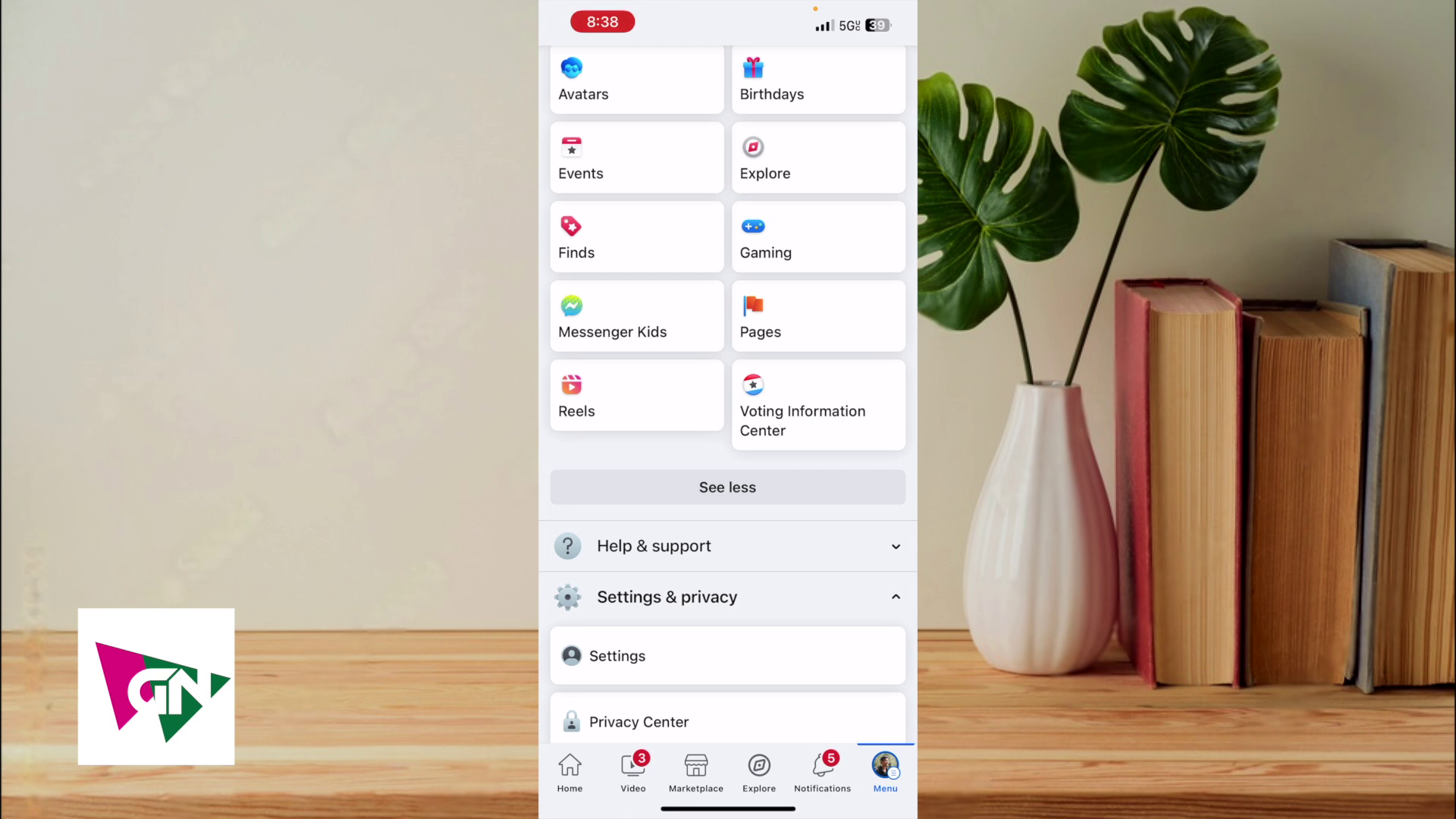
left_click(668, 597)
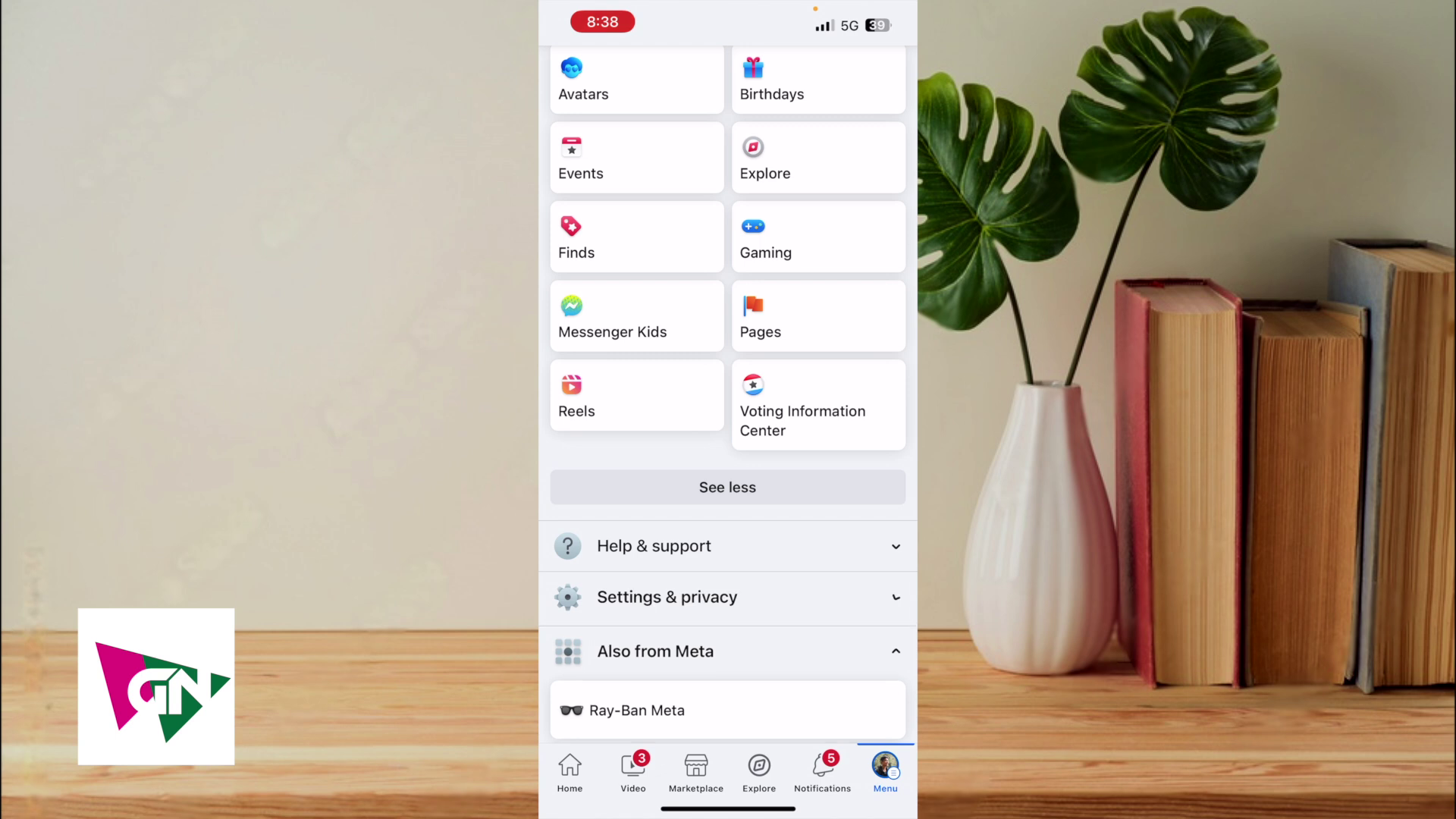
left_click(668, 597)
scroll(725, 393, "down", 1)
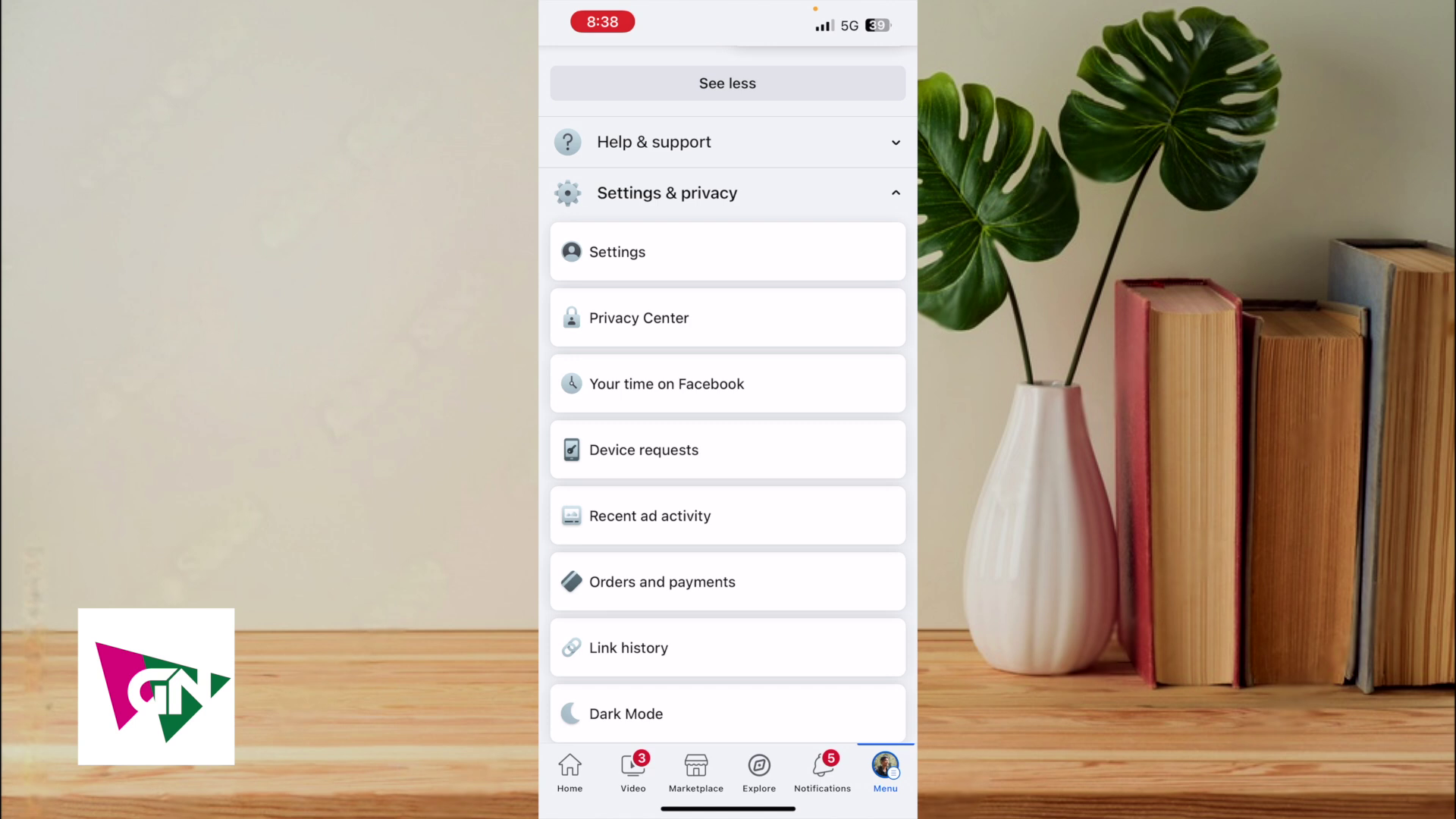
left_click(663, 581)
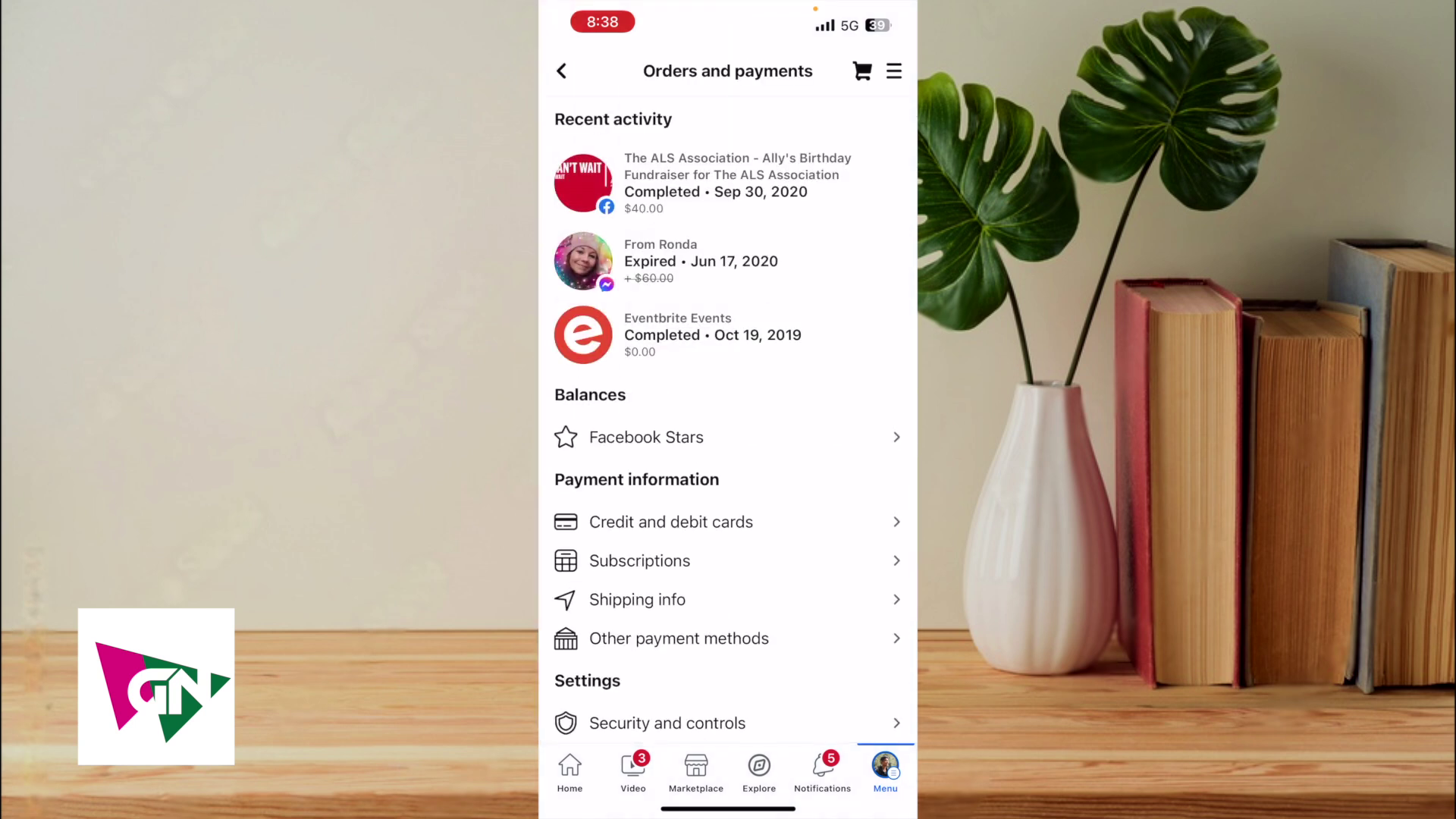